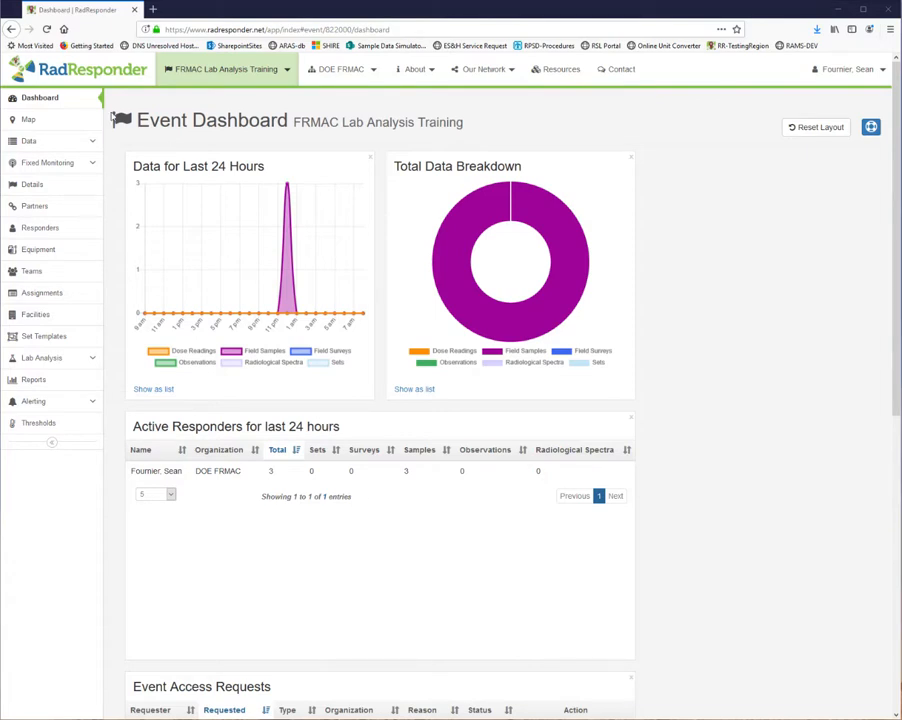
In the event's samples, start a status update to Received and add sample SCN-00002 to it.
{"action": "left_click", "coordinate": [91, 142]}
{"action": "left_click", "coordinate": [38, 202]}
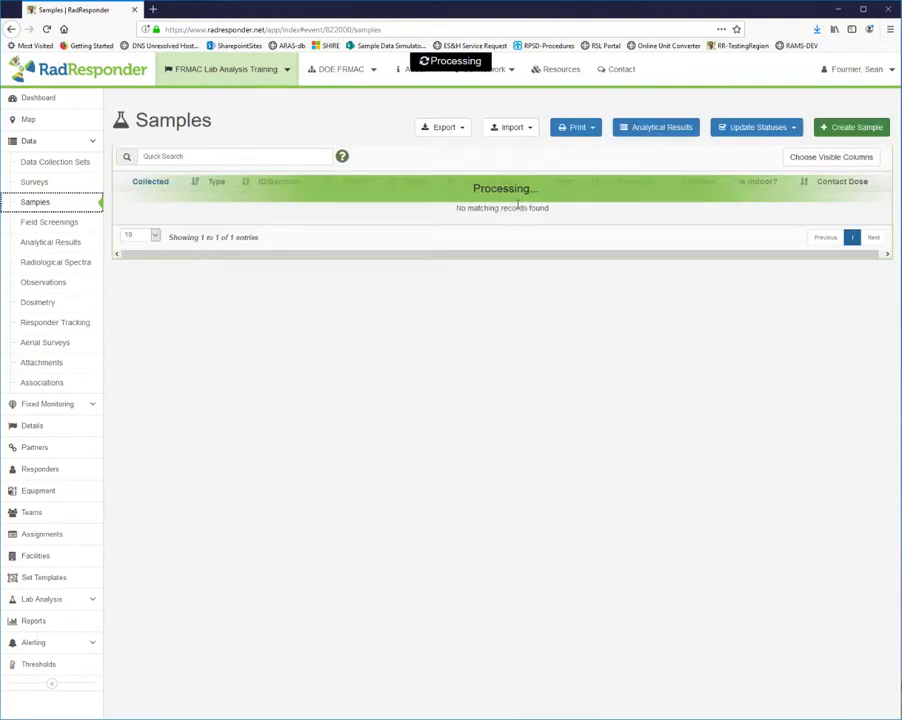
{"action": "left_click", "coordinate": [785, 130]}
{"action": "left_click", "coordinate": [750, 147]}
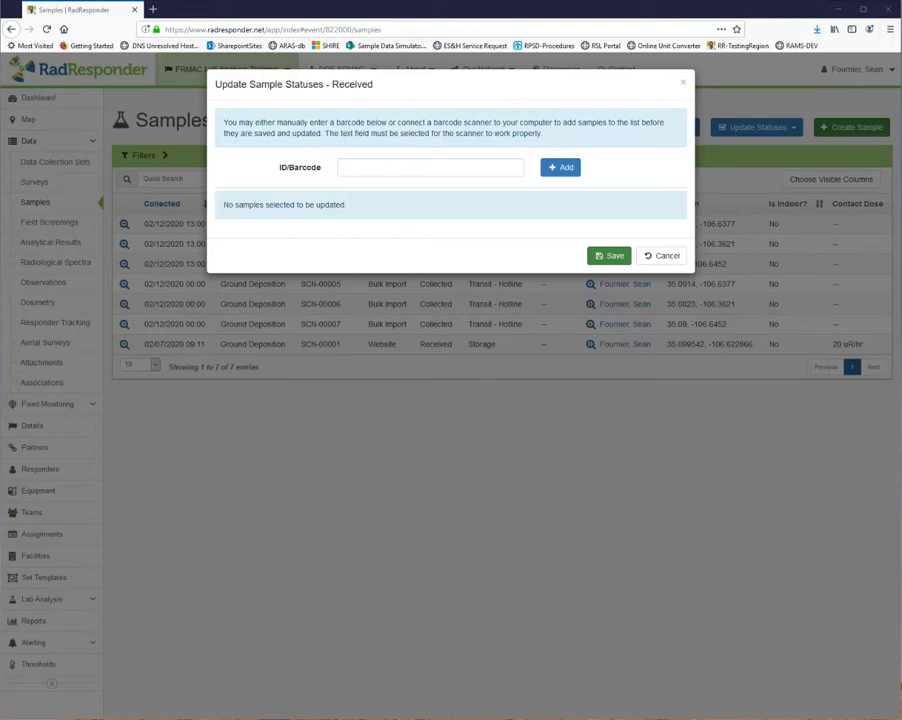
{"action": "left_click", "coordinate": [366, 165]}
{"action": "type", "text": "SC"}
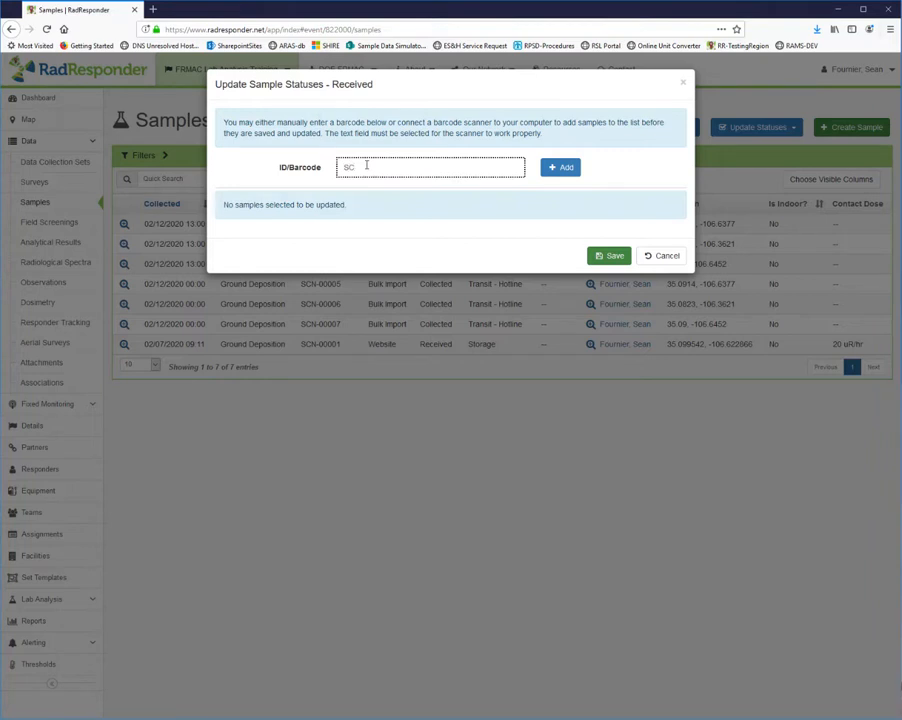
{"action": "type", "text": "N-00002"}
{"action": "key", "text": "Return"}
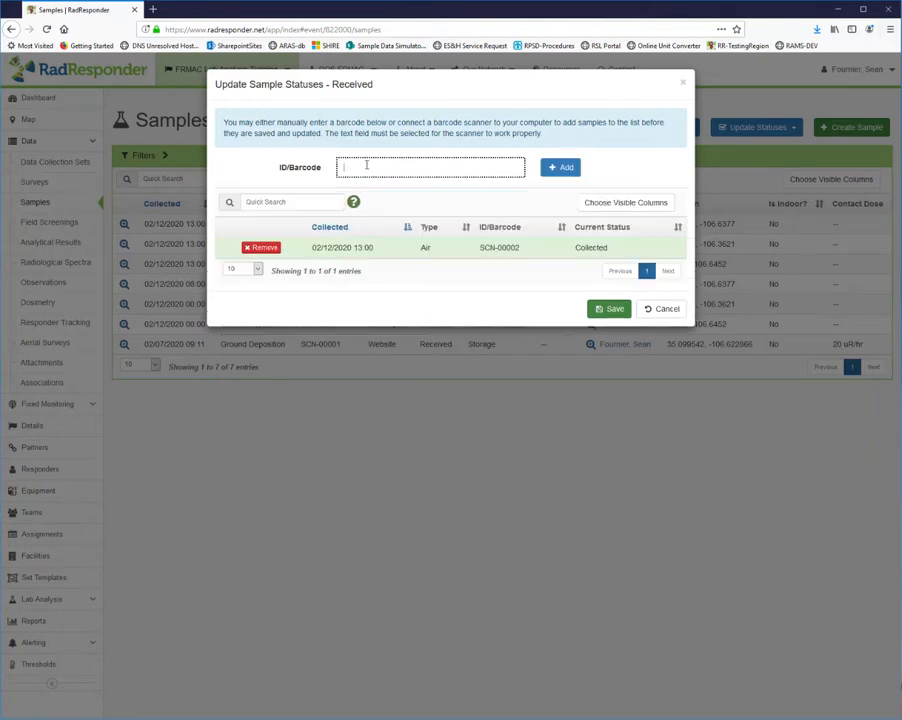
Add sample SCN-00003 to the Received status update.
{"action": "type", "text": "SCN-000"}
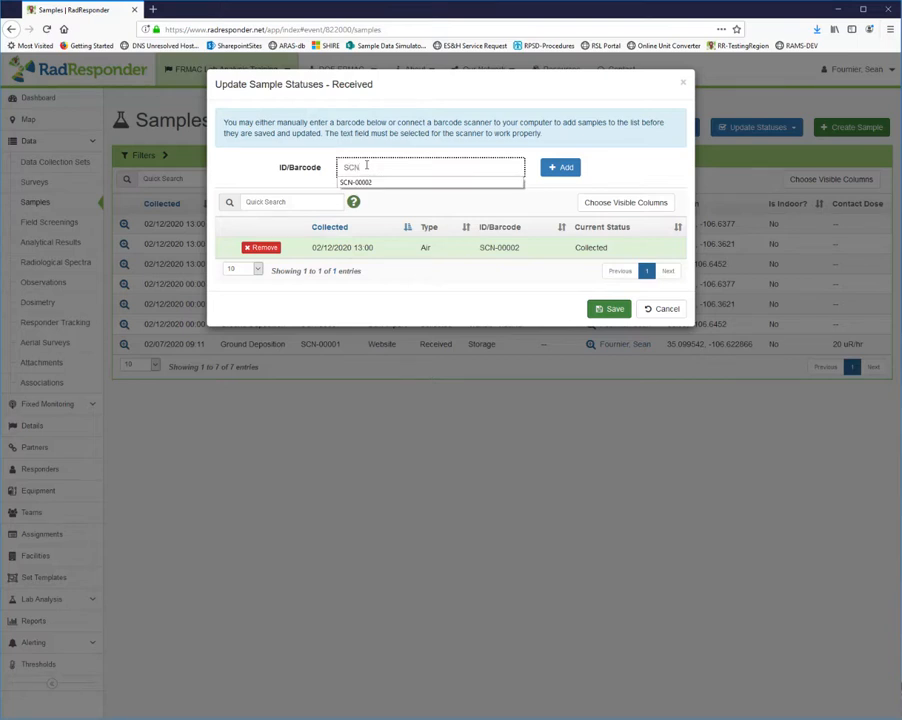
{"action": "type", "text": "03"}
{"action": "key", "text": "Return"}
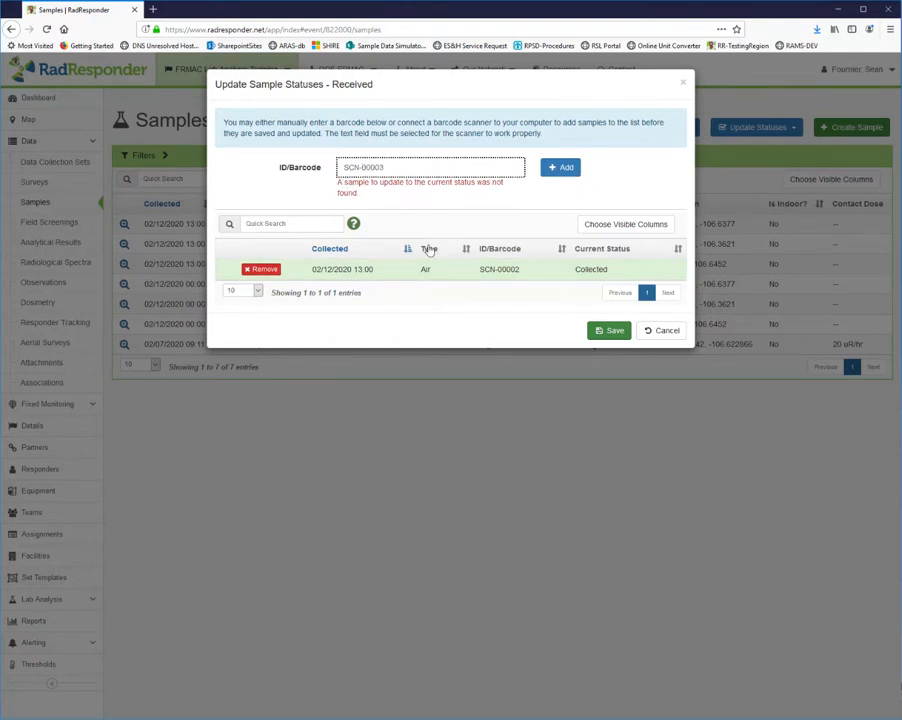
{"action": "key", "text": "Return"}
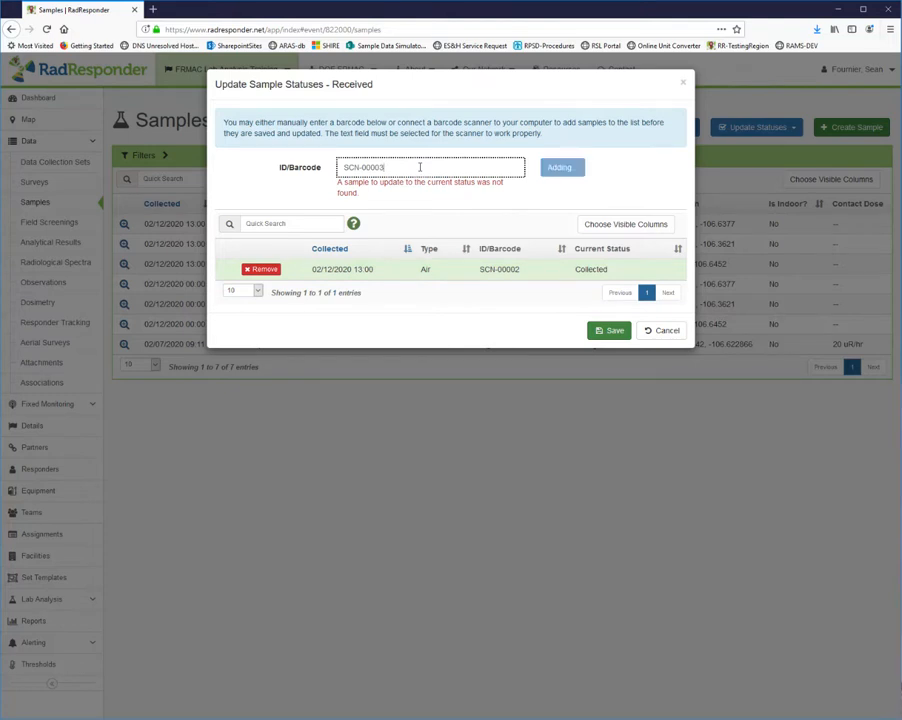
Add sample SCN-00004 to the list and save the Received status update.
{"action": "type", "text": "SC"}
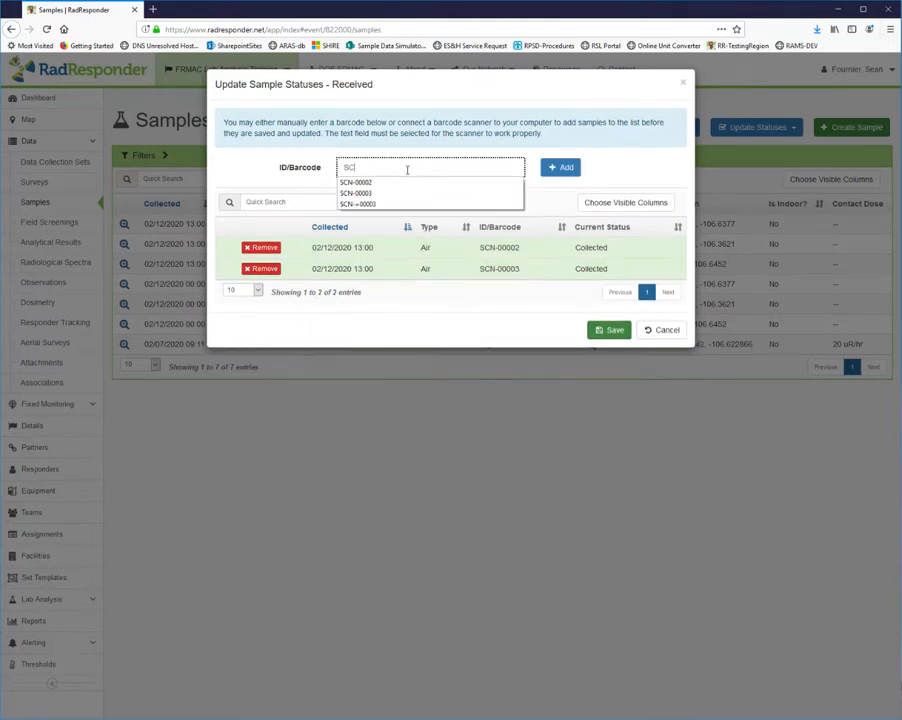
{"action": "type", "text": "N-0000"}
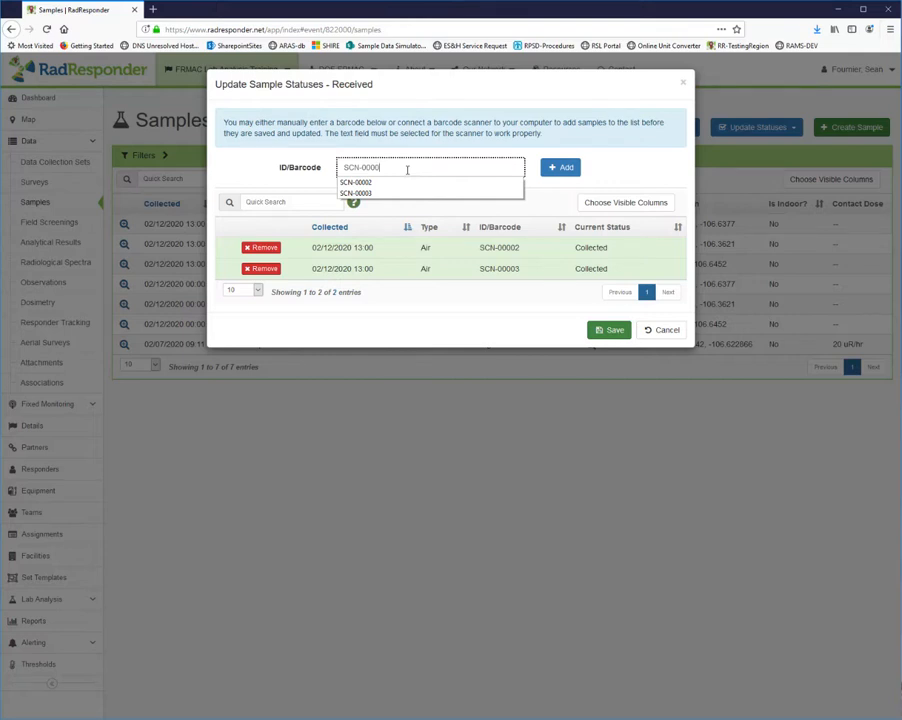
{"action": "type", "text": "4"}
{"action": "key", "text": "Return"}
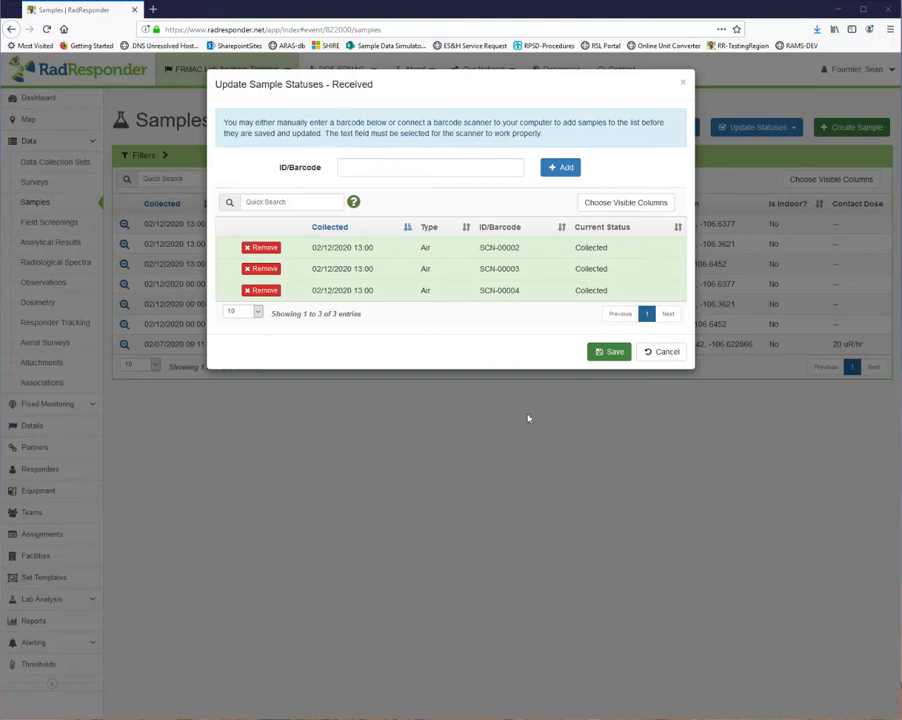
{"action": "left_click", "coordinate": [610, 351]}
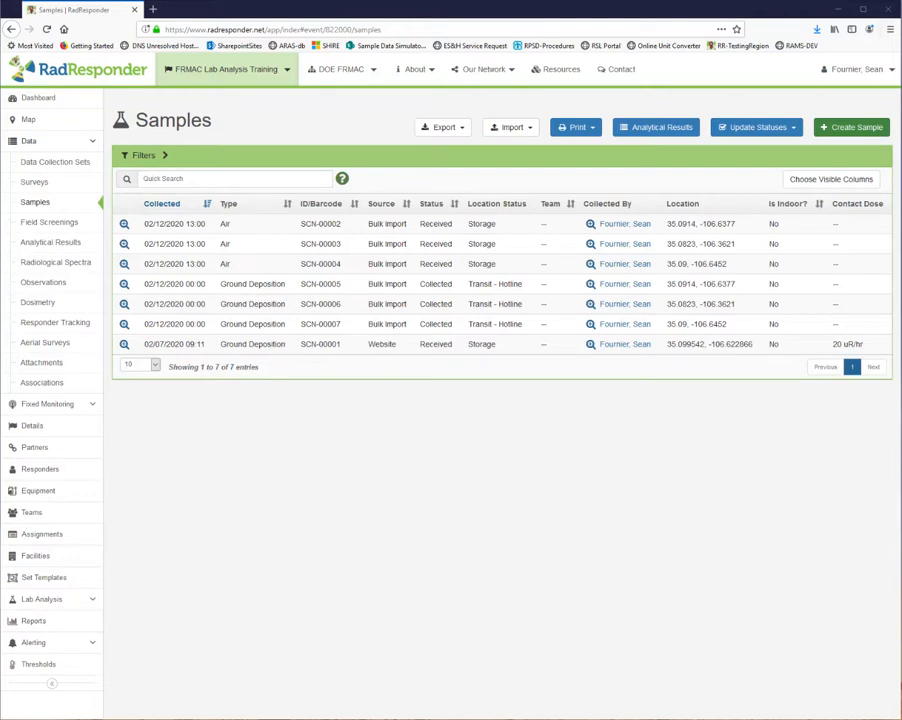
Search the samples for SCN-00002 and open its record for editing.
{"action": "left_click", "coordinate": [209, 178]}
{"action": "type", "text": "SCN-"}
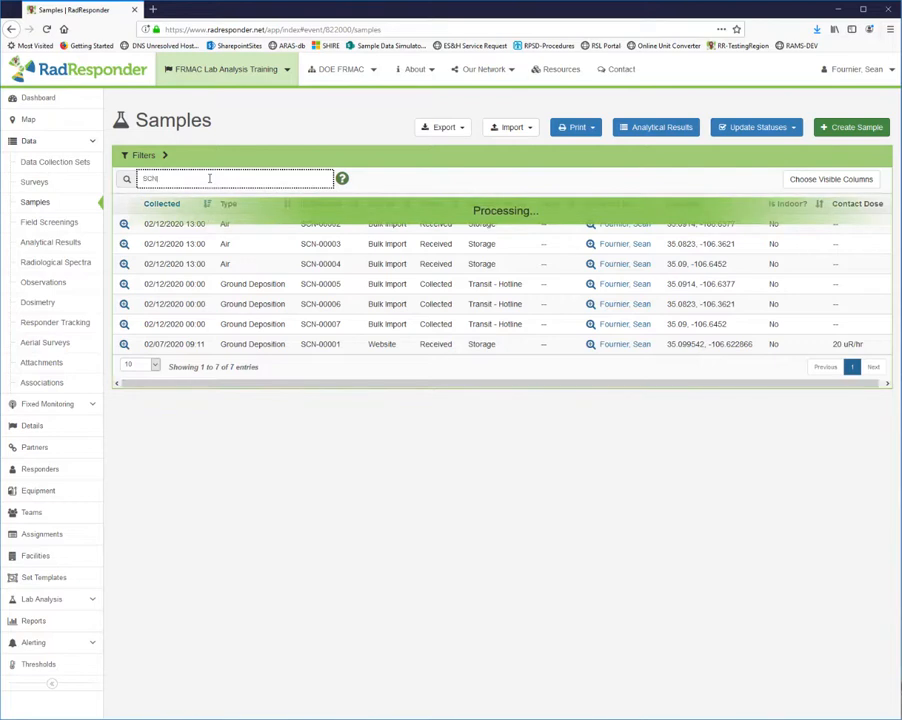
{"action": "type", "text": "00002"}
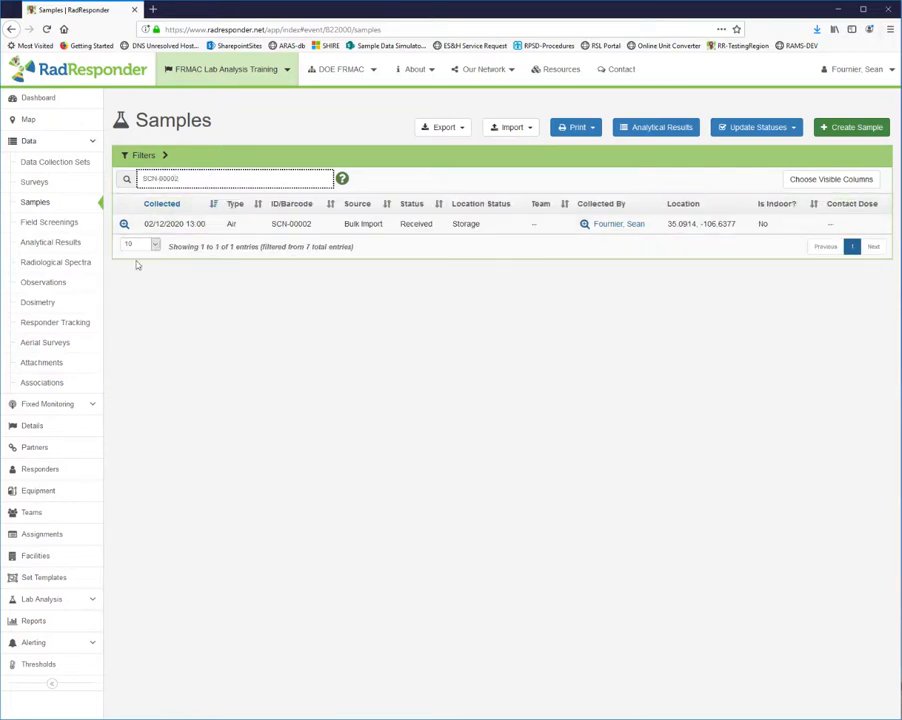
{"action": "left_click", "coordinate": [125, 224]}
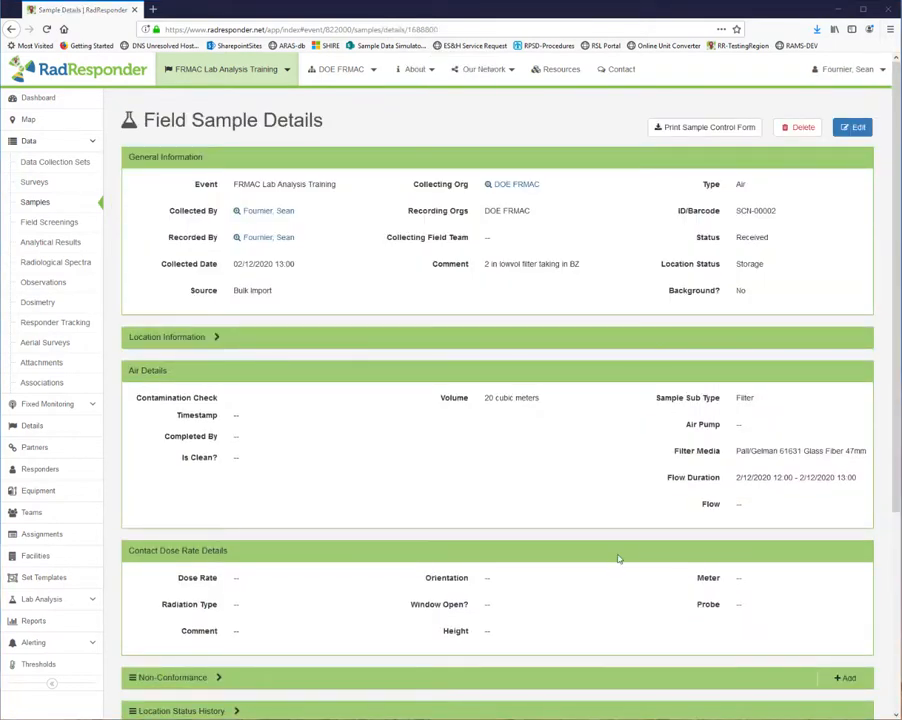
{"action": "left_click", "coordinate": [855, 129]}
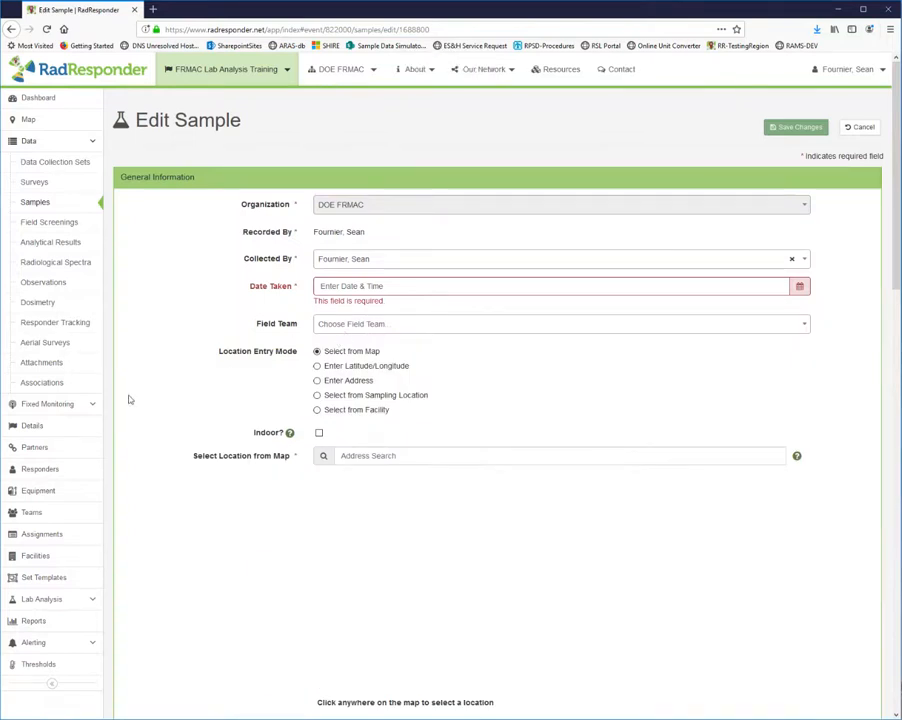
Set the filter contamination check's completed timestamp to 02/12/2020 08:40.
{"action": "scroll", "coordinate": [30, 425], "scroll_direction": "down", "scroll_amount": 1}
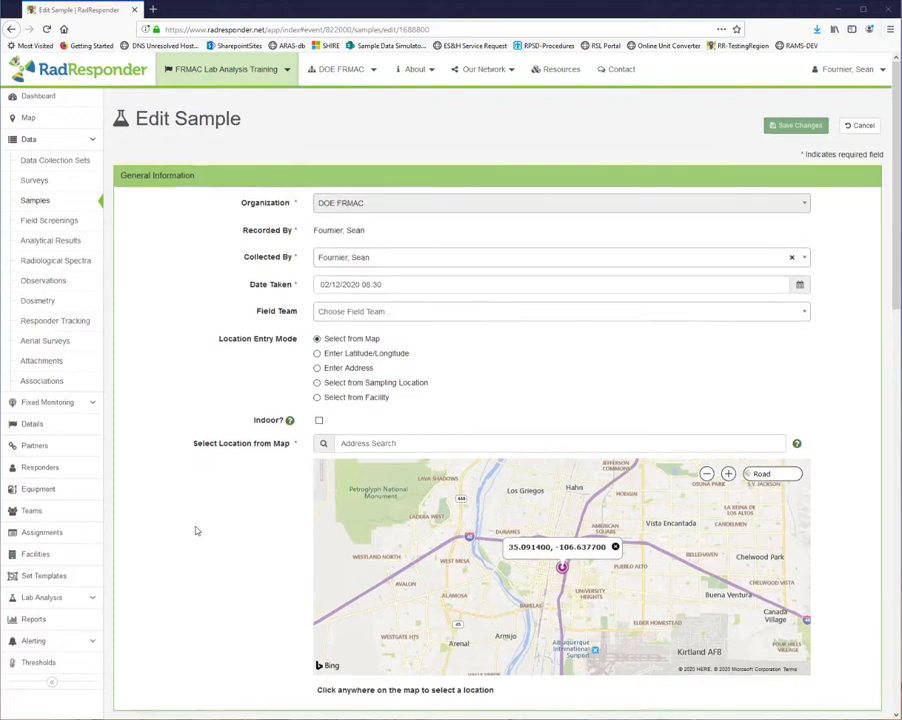
{"action": "scroll", "coordinate": [196, 531], "scroll_direction": "down", "scroll_amount": 10}
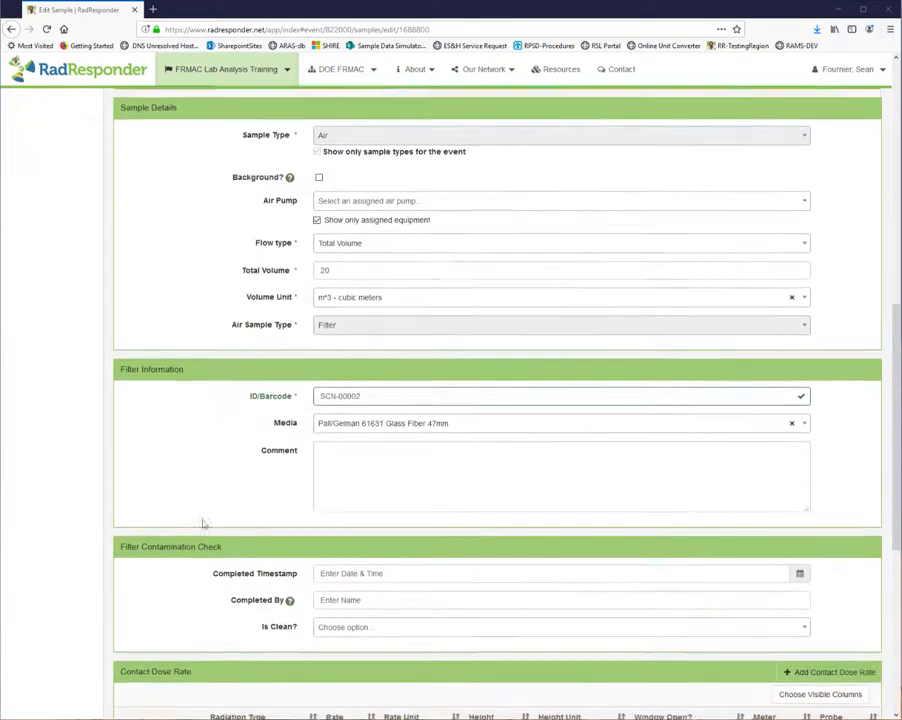
{"action": "scroll", "coordinate": [202, 523], "scroll_direction": "down", "scroll_amount": 2}
{"action": "left_click", "coordinate": [399, 364]}
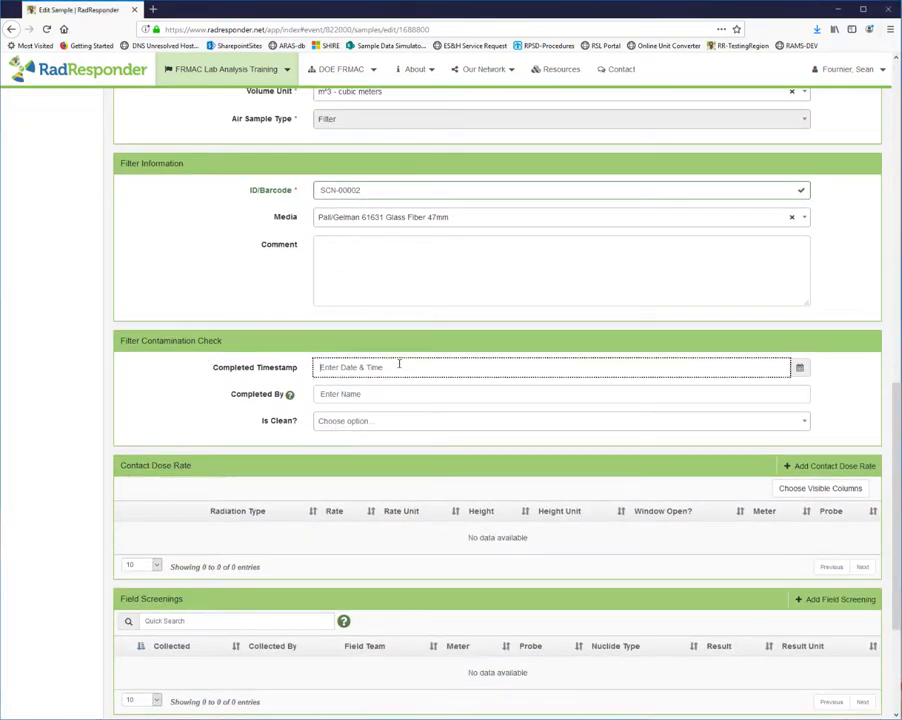
{"action": "left_click", "coordinate": [799, 367]}
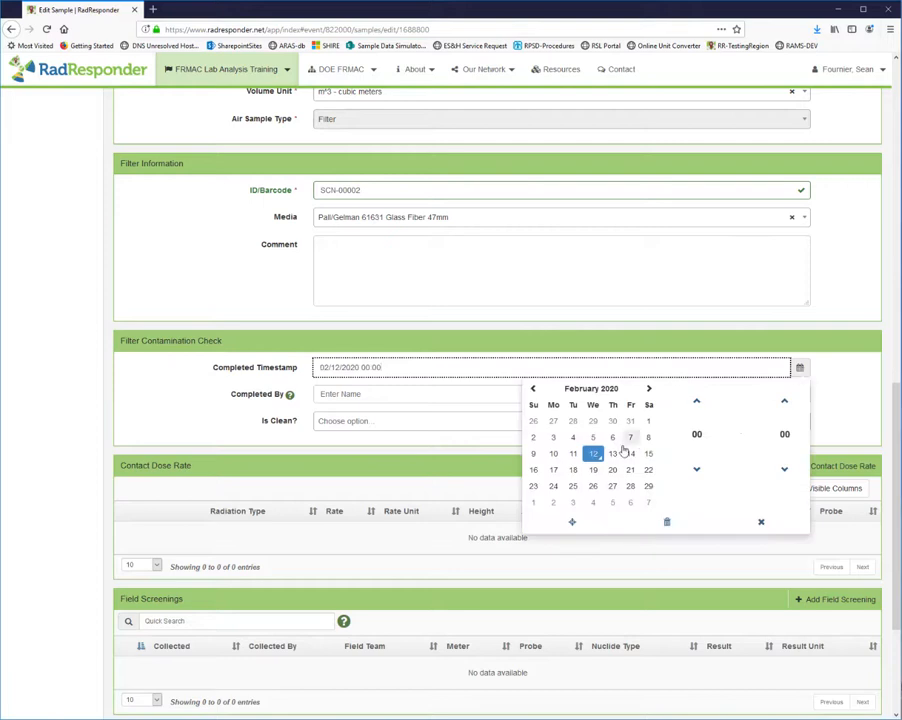
{"action": "left_click", "coordinate": [698, 436]}
{"action": "type", "text": "08"}
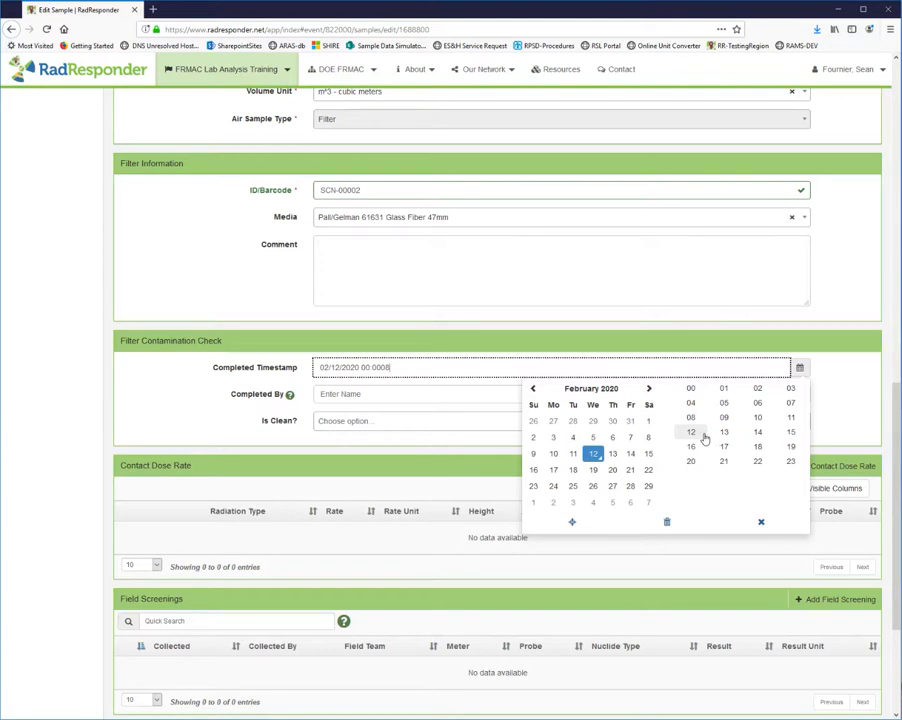
{"action": "left_click", "coordinate": [690, 418]}
{"action": "left_click", "coordinate": [788, 433]}
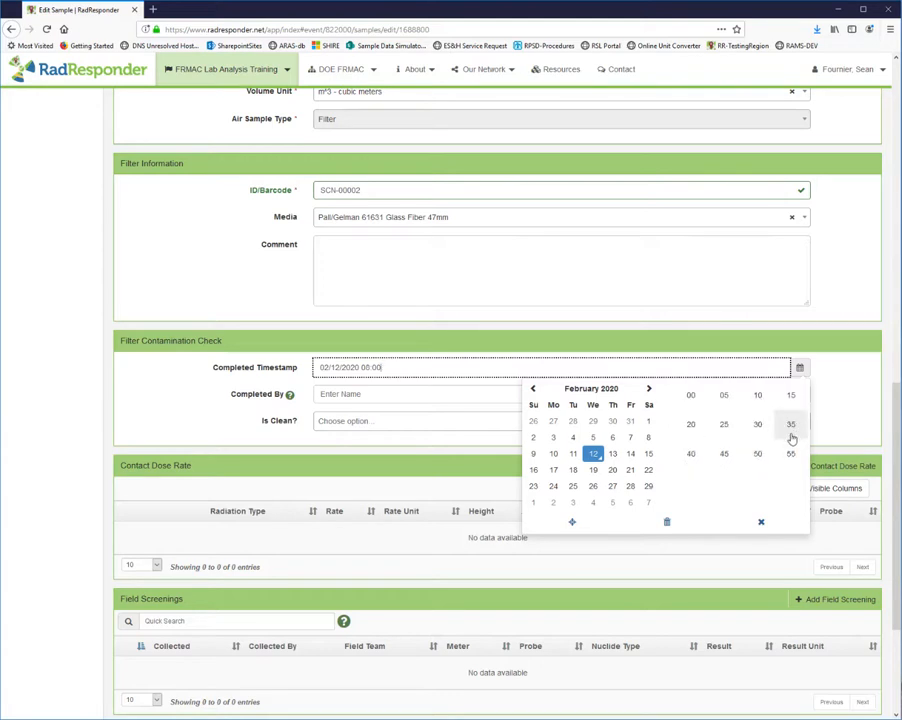
{"action": "left_click", "coordinate": [691, 455]}
{"action": "left_click", "coordinate": [758, 523]}
Record the filter contamination check as completed by "The RCT" and mark the filter as clean.
{"action": "left_click", "coordinate": [441, 393]}
{"action": "type", "text": "The RCT"}
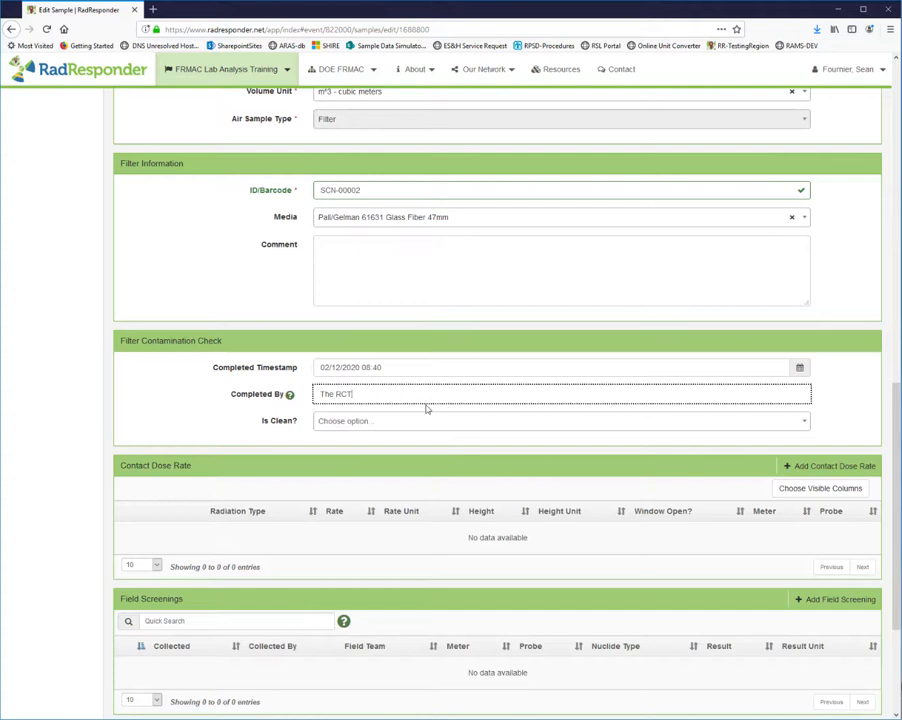
{"action": "left_click", "coordinate": [408, 421]}
{"action": "left_click", "coordinate": [370, 438]}
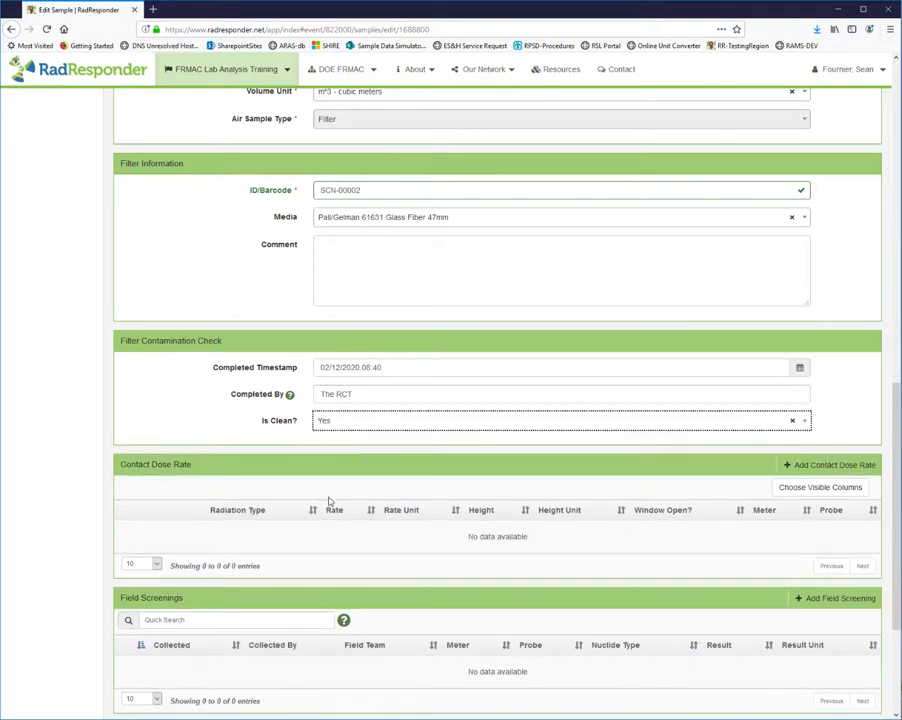
Add a contact dose rate of type Beta-Gamma with value 22 and unit uR/hr to the sample.
{"action": "left_click", "coordinate": [790, 465]}
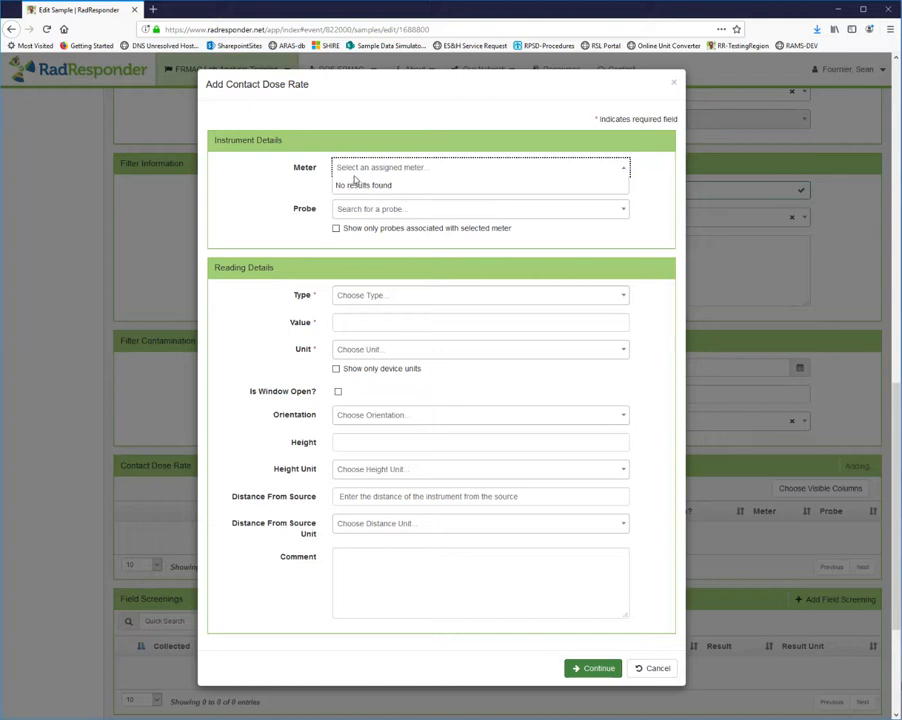
{"action": "left_click", "coordinate": [370, 312]}
{"action": "left_click", "coordinate": [377, 298]}
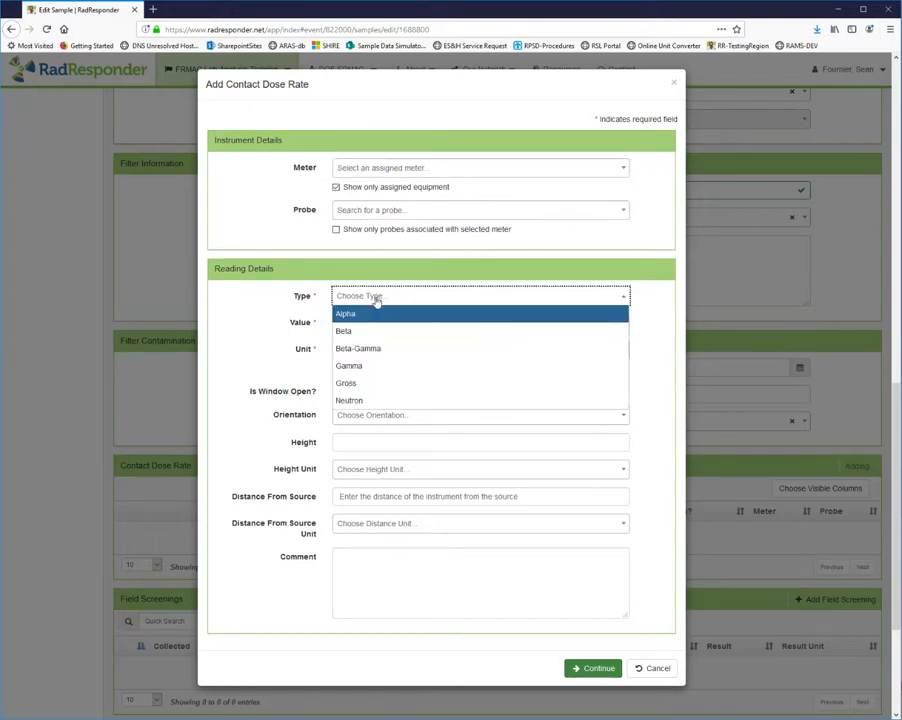
{"action": "left_click", "coordinate": [374, 347]}
{"action": "left_click", "coordinate": [360, 318]}
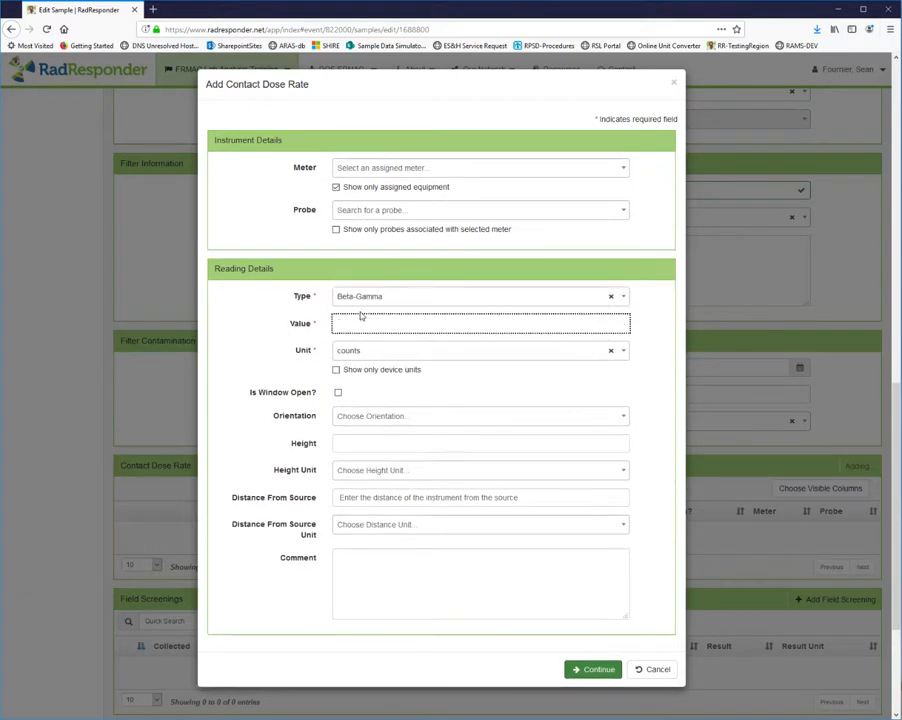
{"action": "left_click", "coordinate": [362, 352]}
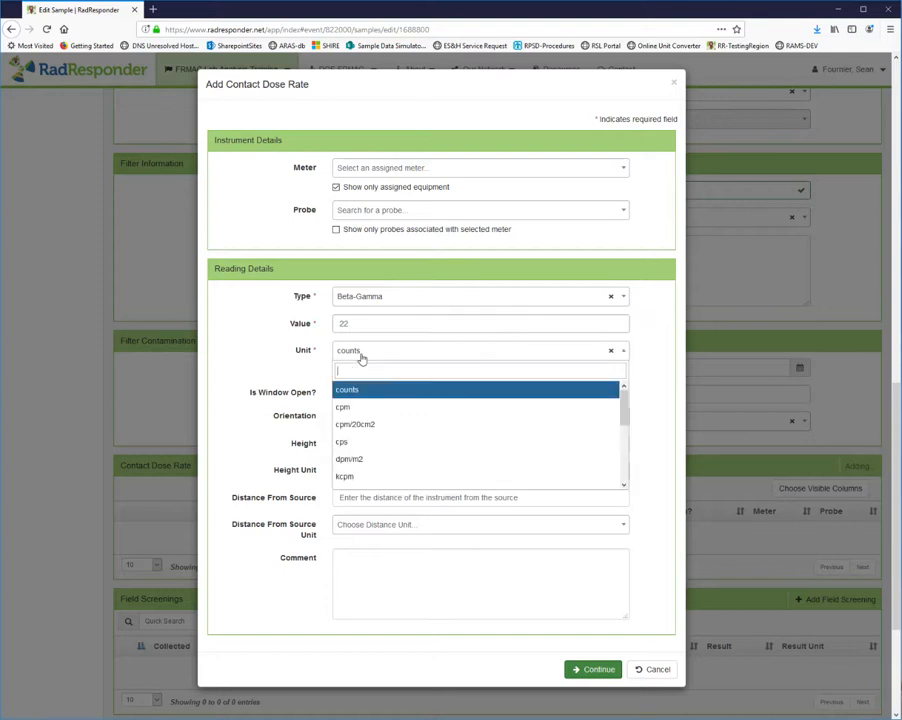
{"action": "scroll", "coordinate": [381, 485], "scroll_direction": "down", "scroll_amount": 1}
{"action": "scroll", "coordinate": [381, 480], "scroll_direction": "down", "scroll_amount": 3}
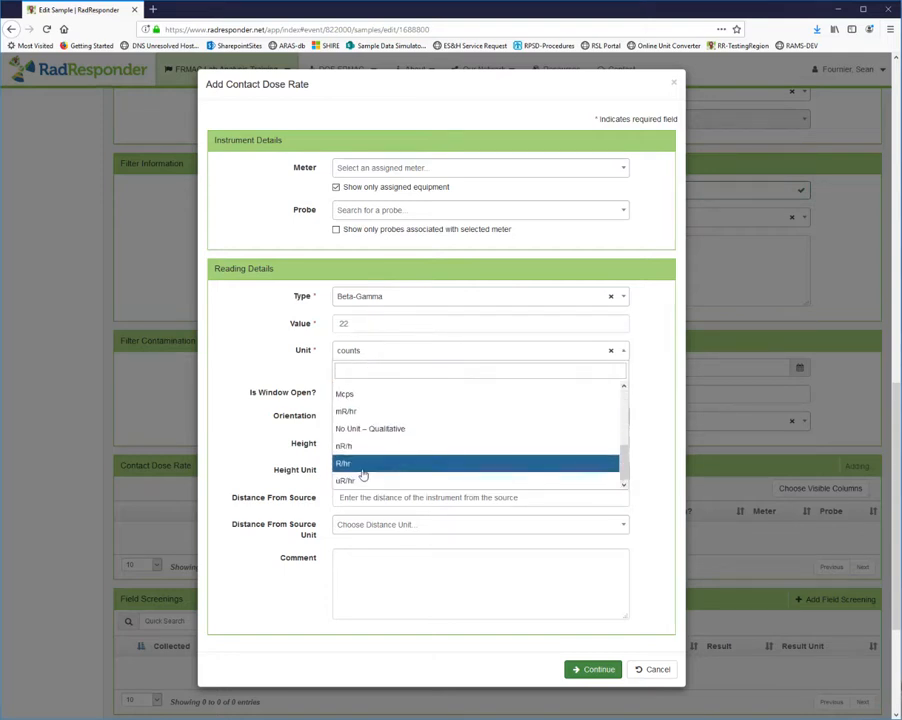
{"action": "left_click", "coordinate": [383, 477]}
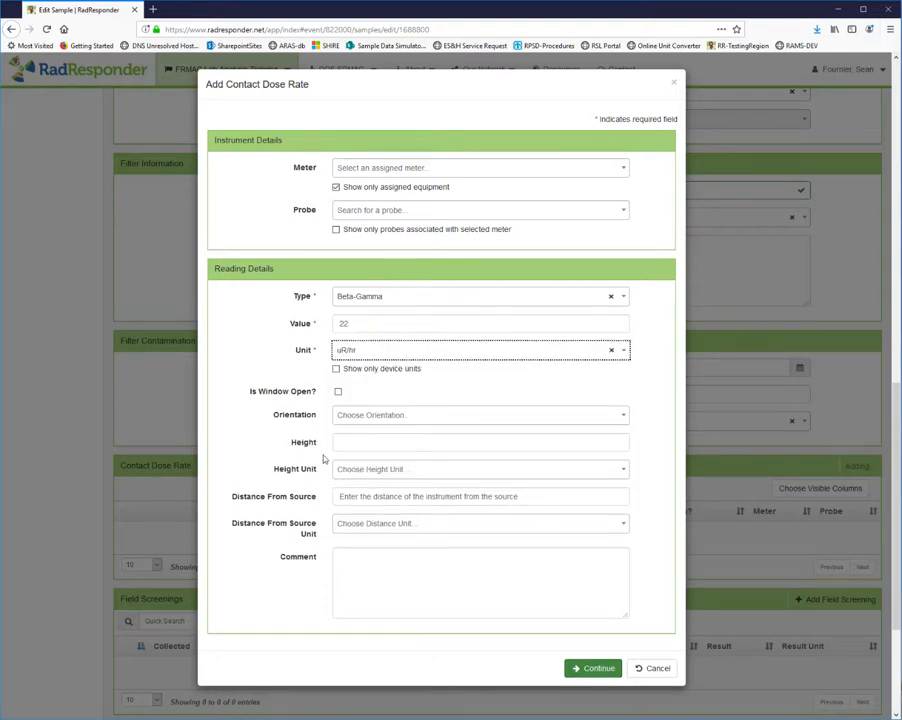
{"action": "left_click", "coordinate": [586, 667]}
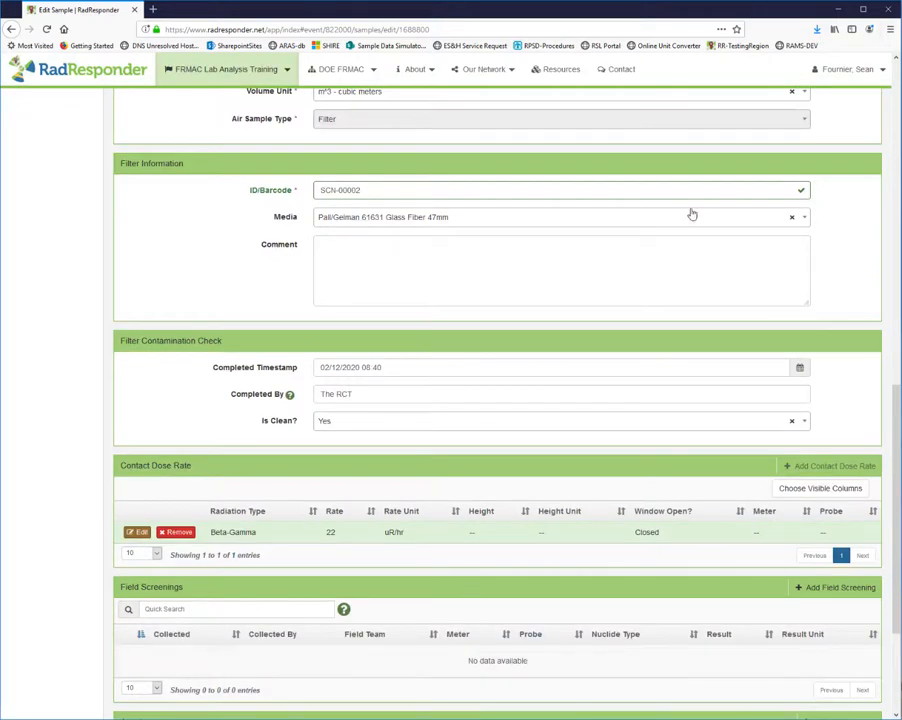
Set the sample's date taken to 02/12/2020 08:30 and save the changes.
{"action": "scroll", "coordinate": [884, 216], "scroll_direction": "up", "scroll_amount": 3}
{"action": "scroll", "coordinate": [880, 214], "scroll_direction": "up", "scroll_amount": 10}
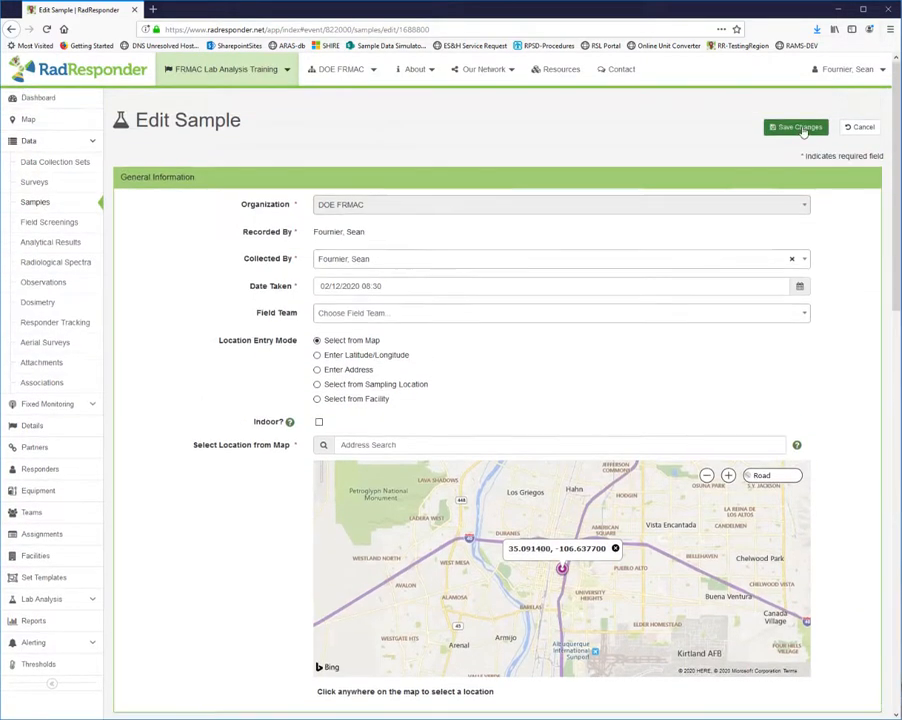
{"action": "left_click", "coordinate": [802, 128]}
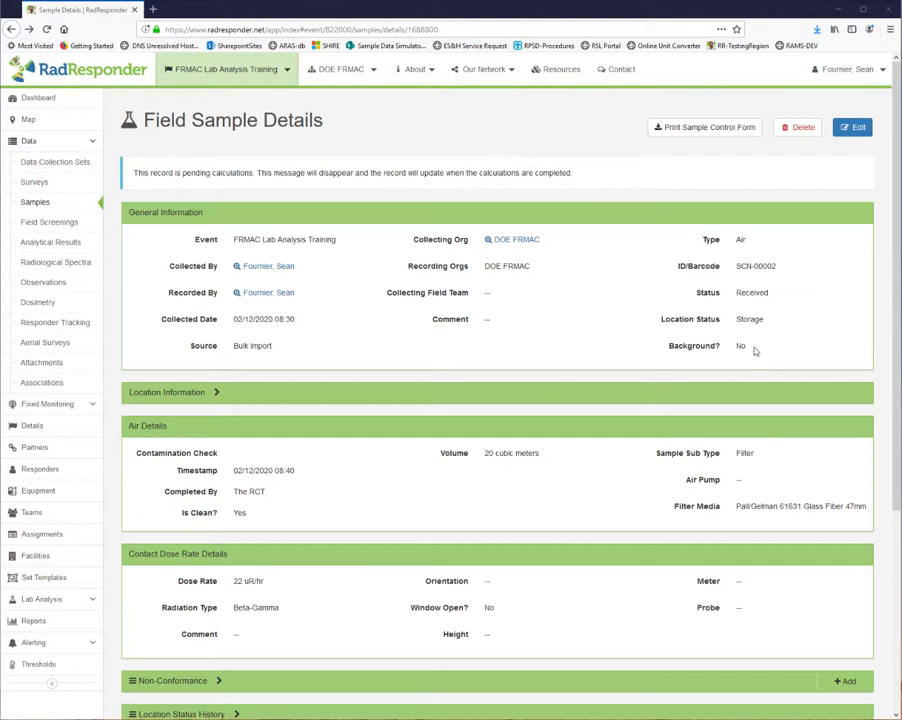
Generate the sample control form for SCN-00002 and open the PDF in Adobe Acrobat Reader.
{"action": "left_click", "coordinate": [685, 130]}
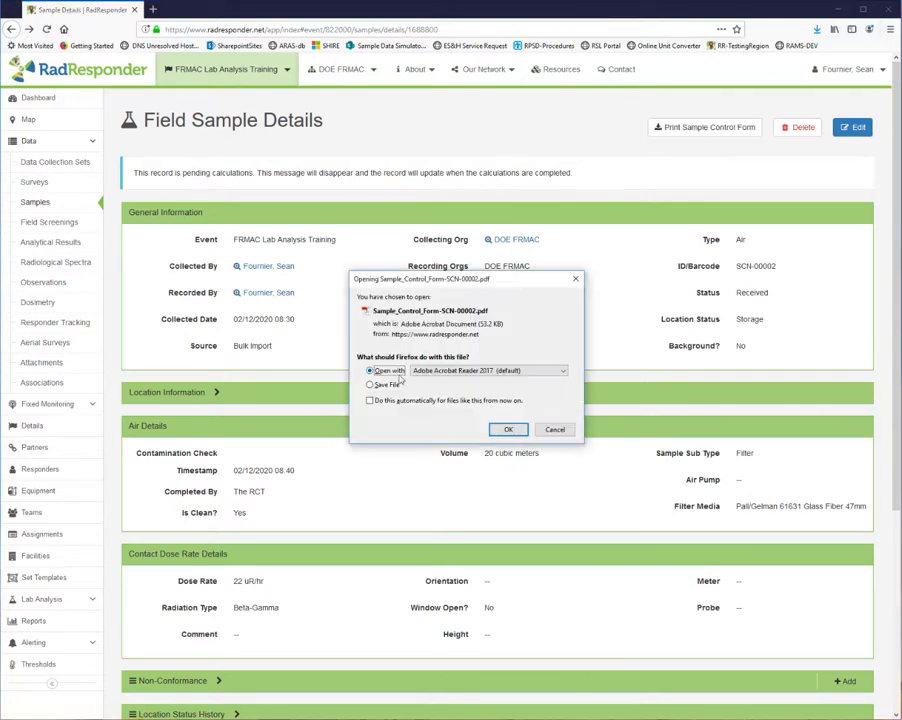
{"action": "left_click", "coordinate": [505, 431]}
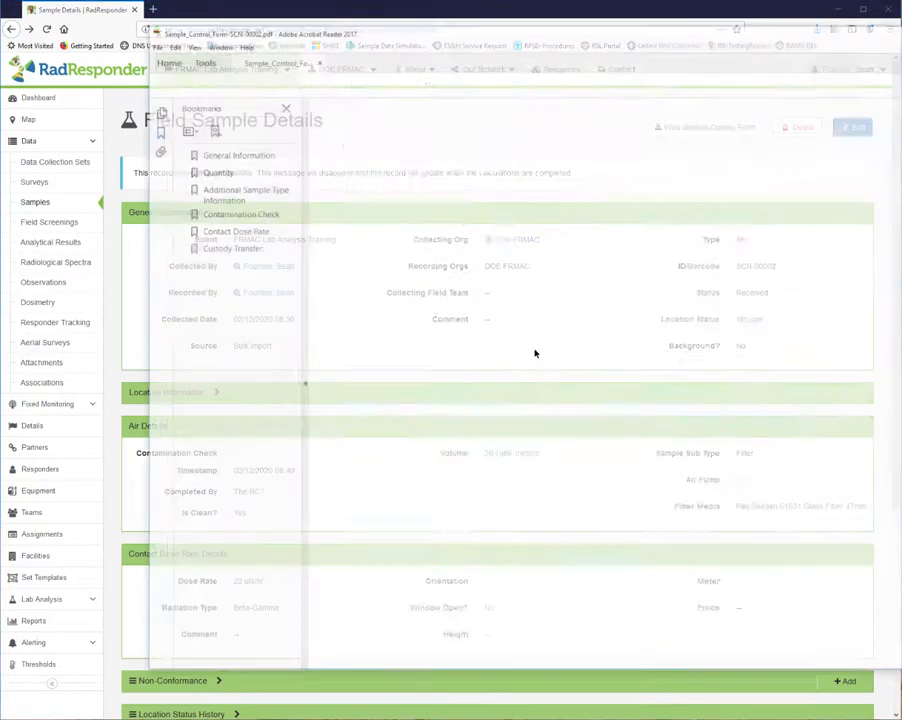
{"action": "scroll", "coordinate": [558, 360], "scroll_direction": "down", "scroll_amount": 9}
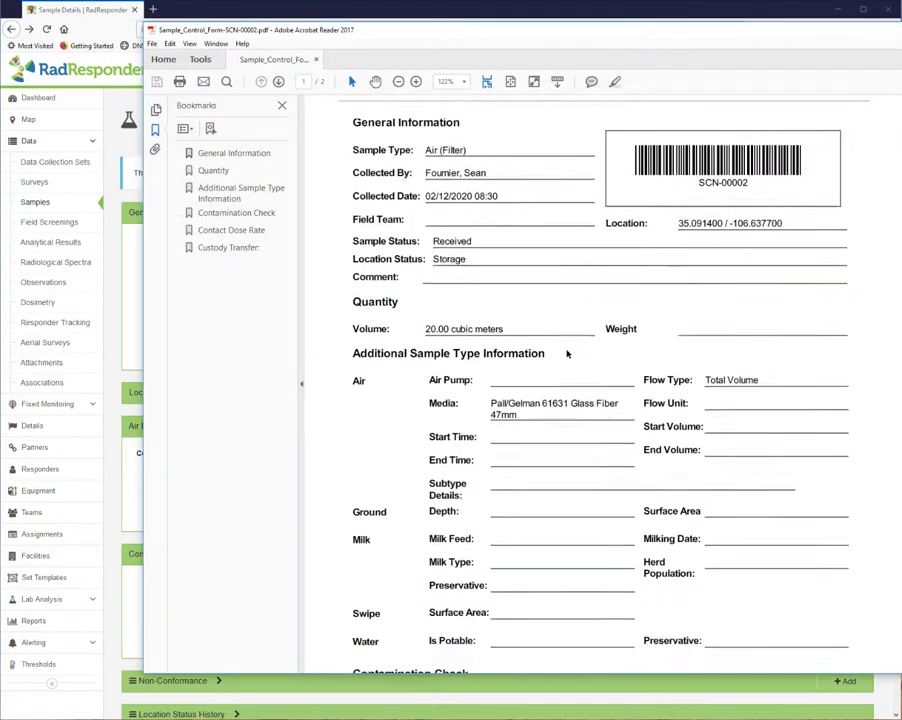
Review both pages of the sample control form, including the custody transfer lines, sample information and contamination check.
{"action": "scroll", "coordinate": [558, 372], "scroll_direction": "down", "scroll_amount": 12}
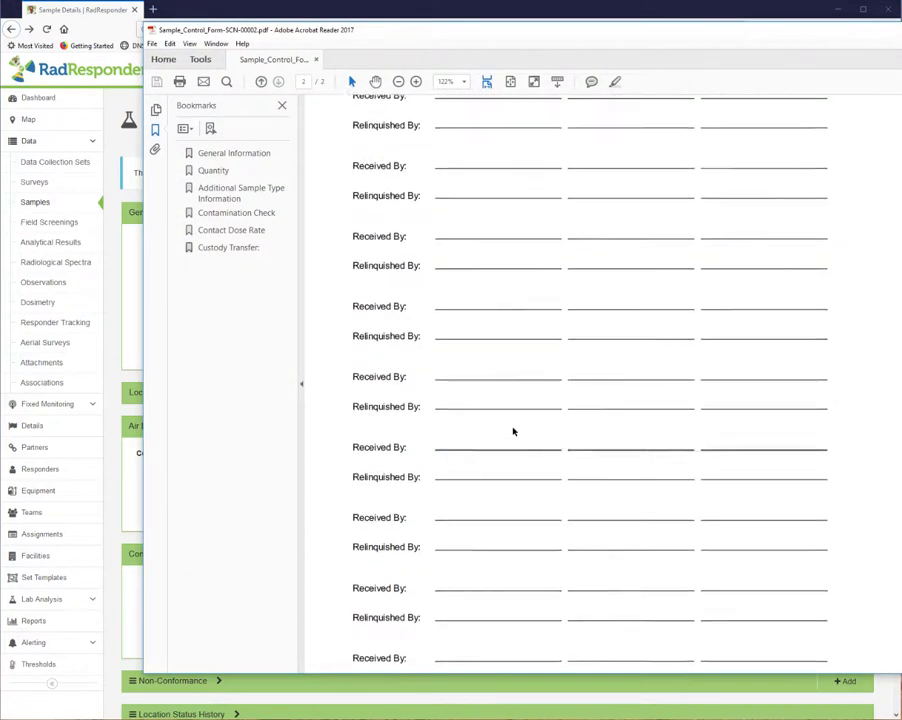
{"action": "scroll", "coordinate": [487, 472], "scroll_direction": "up", "scroll_amount": 10}
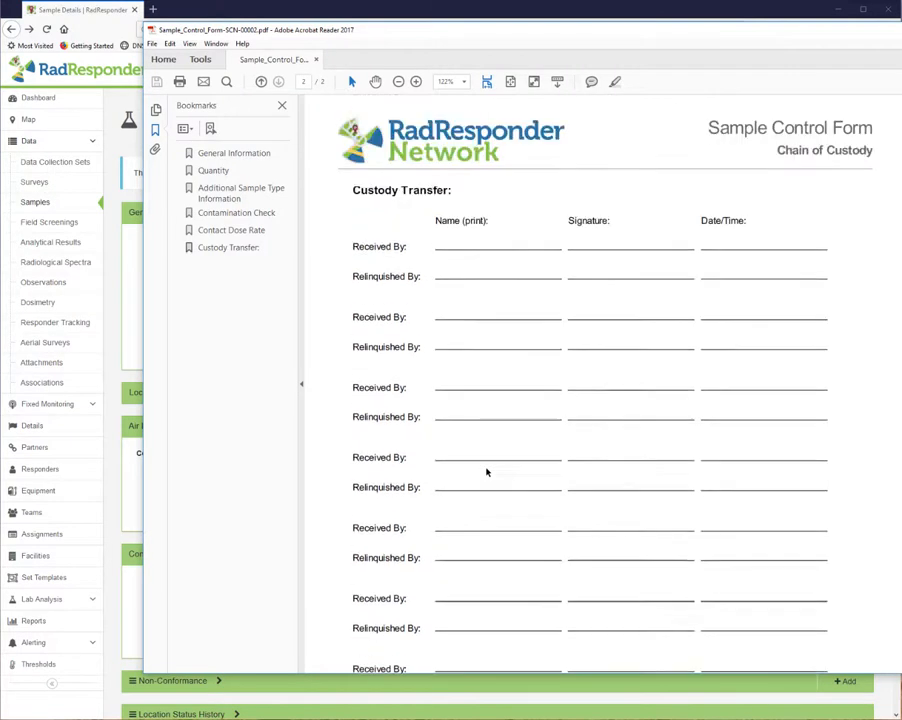
{"action": "scroll", "coordinate": [486, 467], "scroll_direction": "up", "scroll_amount": 10}
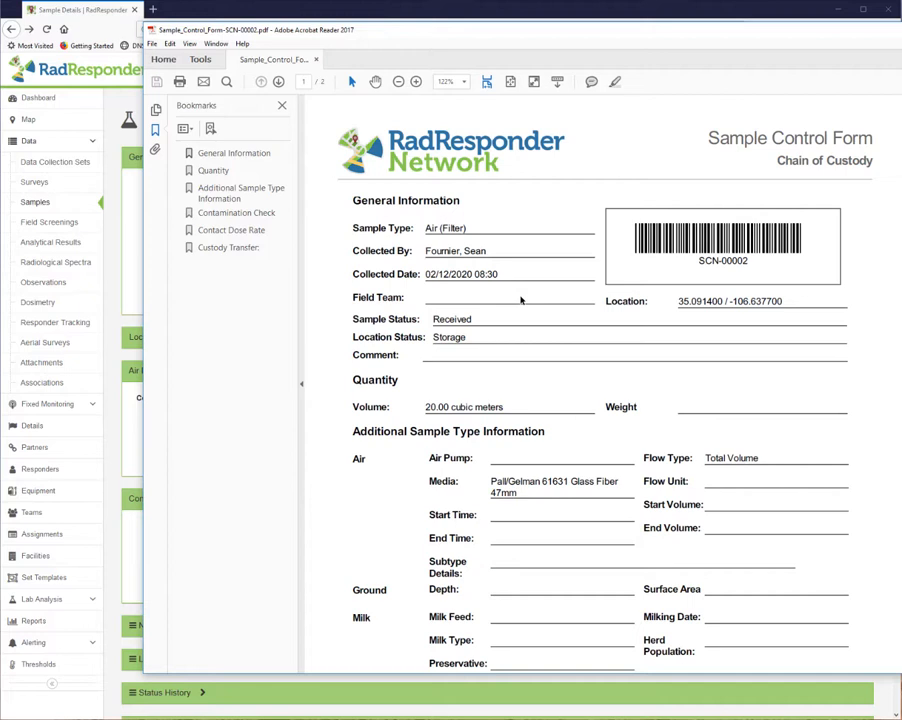
{"action": "scroll", "coordinate": [560, 336], "scroll_direction": "down", "scroll_amount": 10}
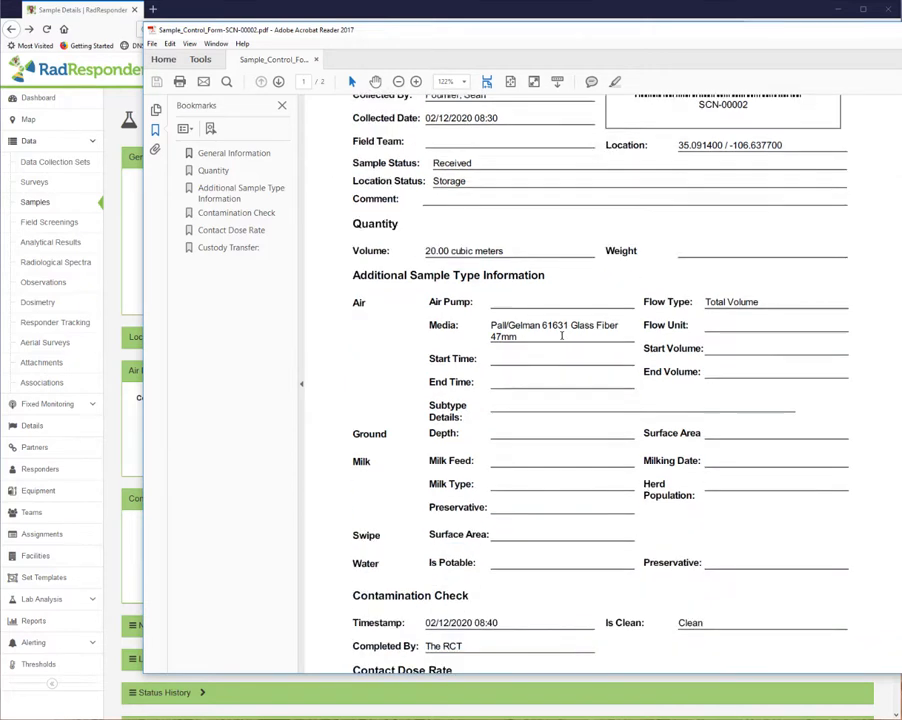
{"action": "scroll", "coordinate": [540, 370], "scroll_direction": "down", "scroll_amount": 2}
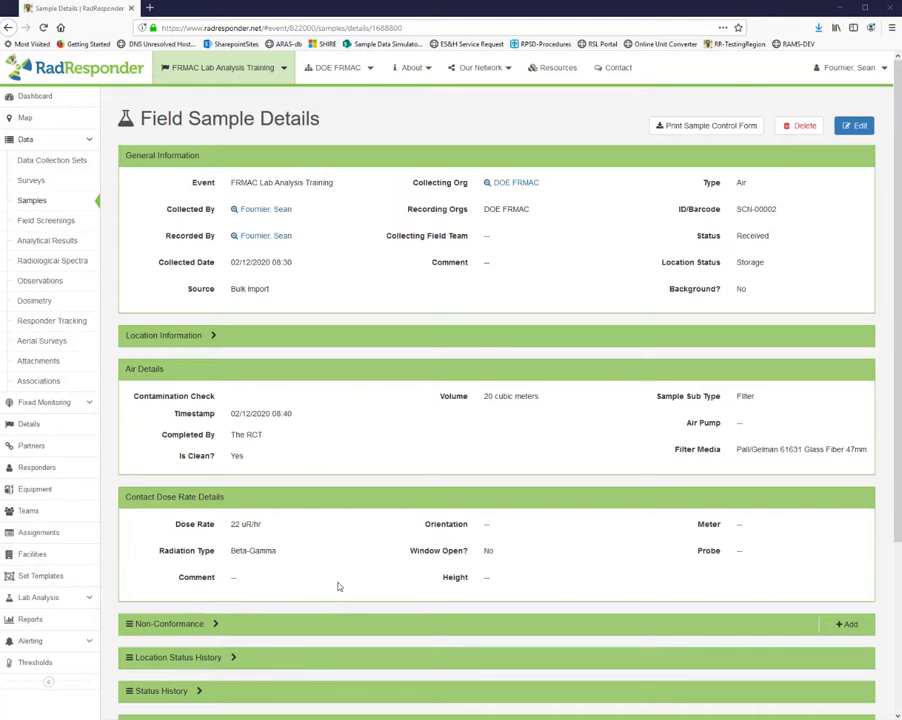
Switch back to the Field Sample Details page in RadResponder and expand the sample's Non-Conformance section.
{"action": "scroll", "coordinate": [338, 587], "scroll_direction": "down", "scroll_amount": 1}
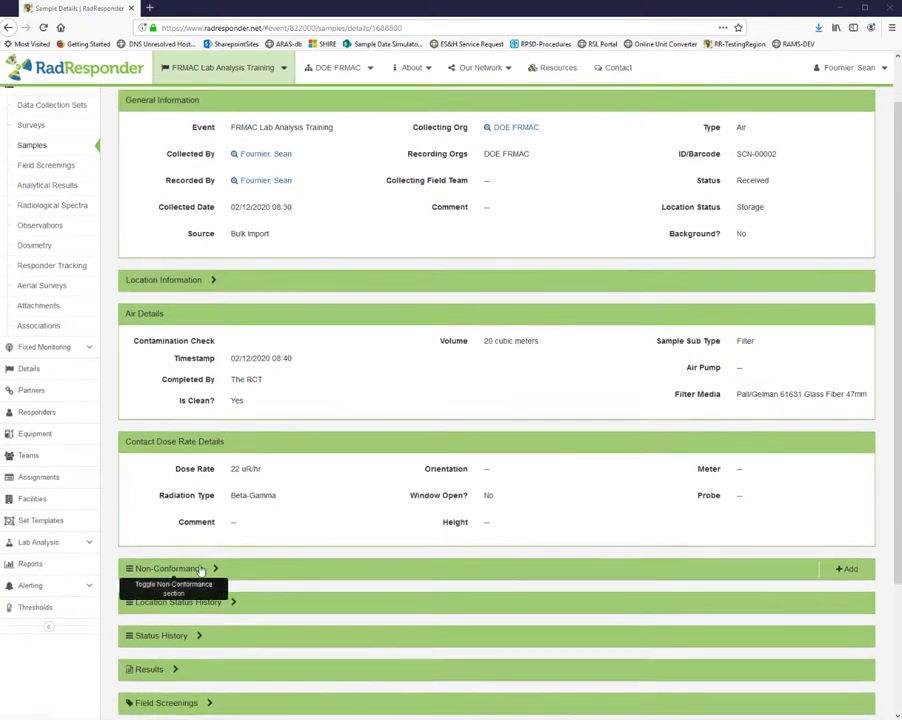
{"action": "left_click", "coordinate": [200, 569]}
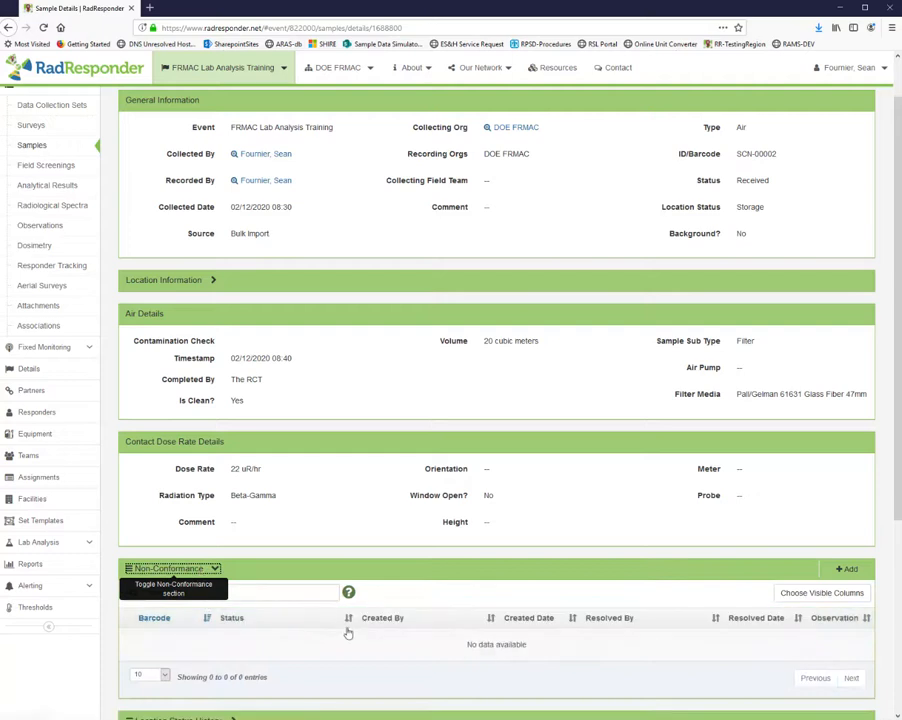